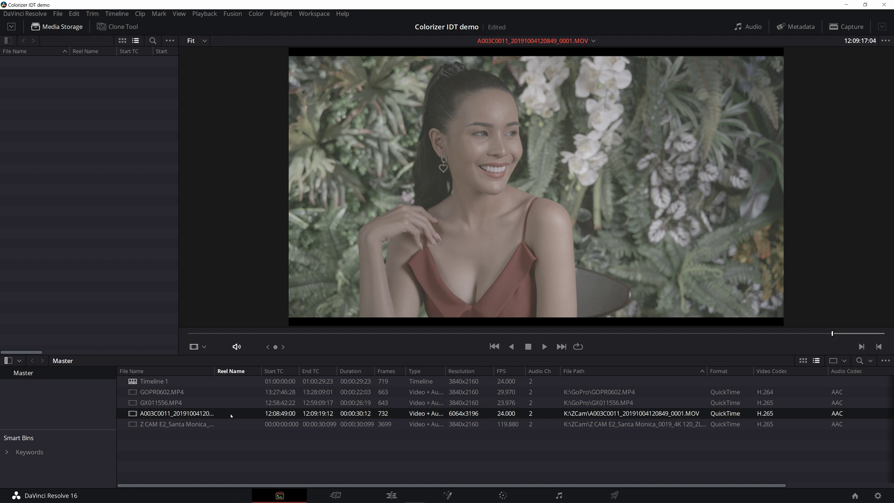
Preview the Z CAM, GOPR0602, GX011556 and A003C0011 clips, then bring up GOPR0602.MP4's context menu.
left_click(228, 426)
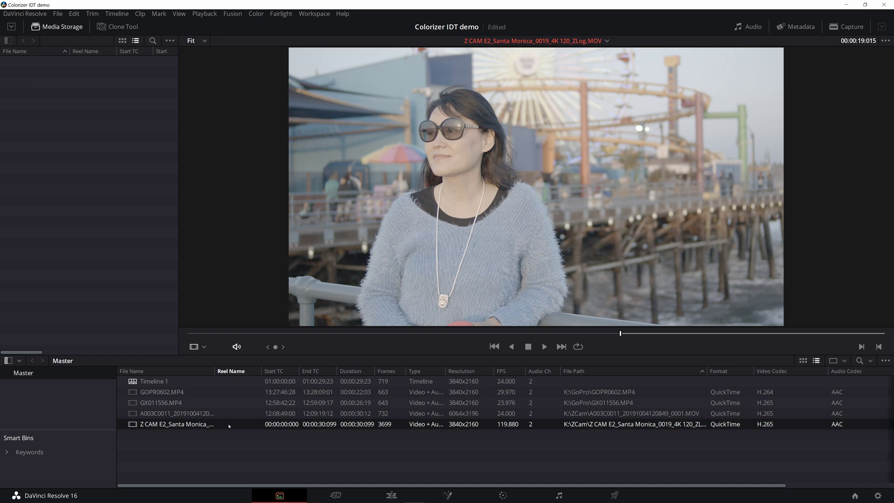
left_click(226, 395)
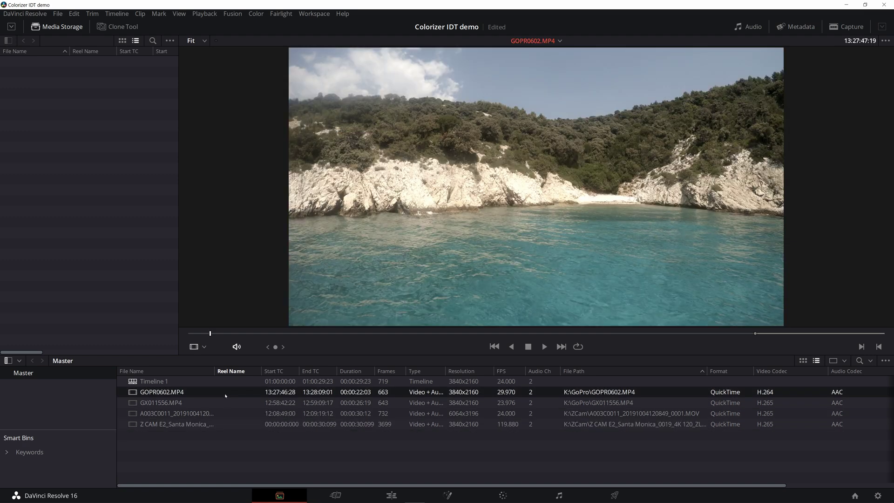
left_click(225, 403)
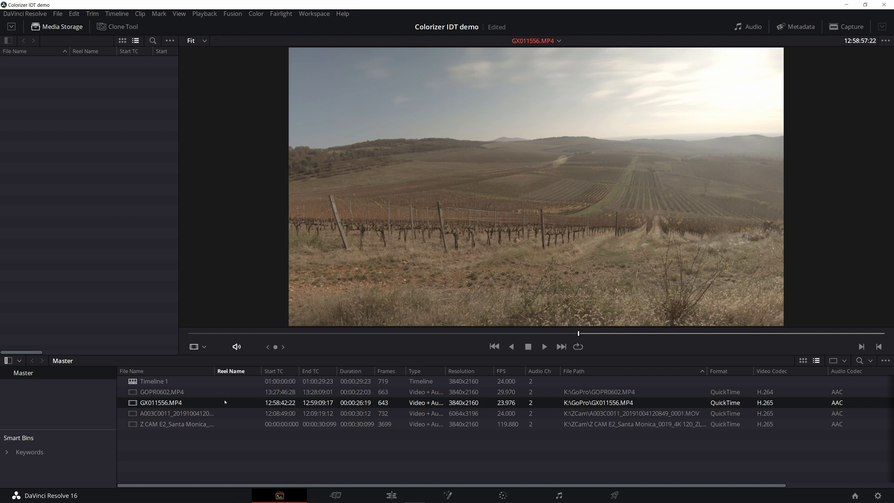
left_click(230, 413)
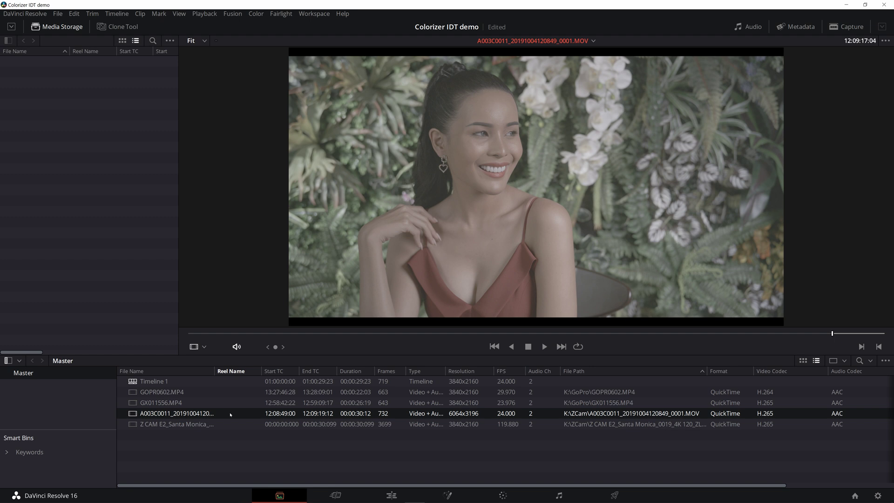
left_click(235, 406)
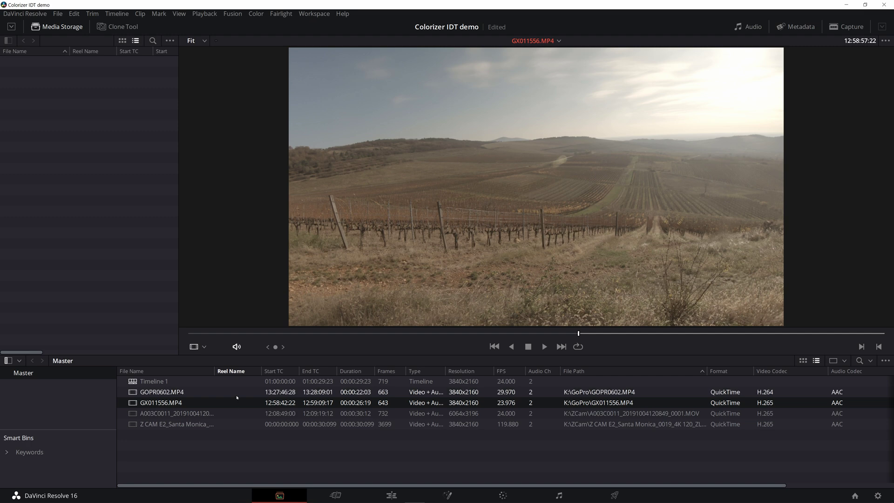
left_click(238, 397)
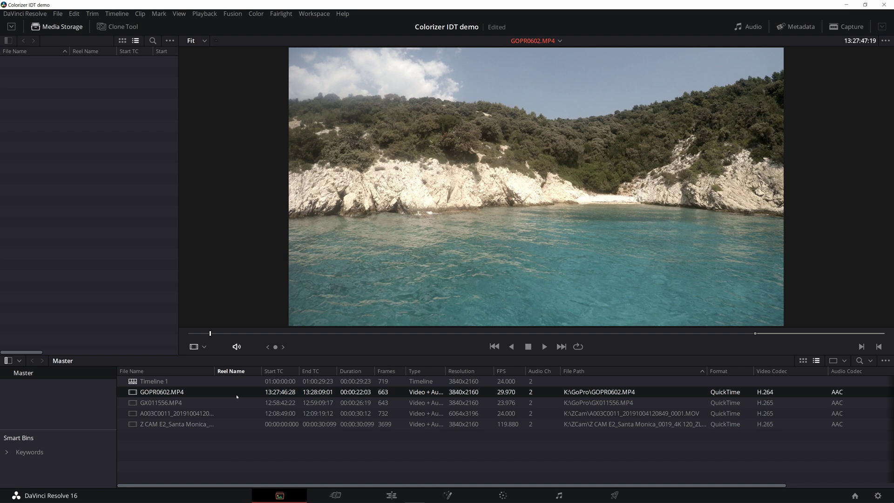
right_click(237, 396)
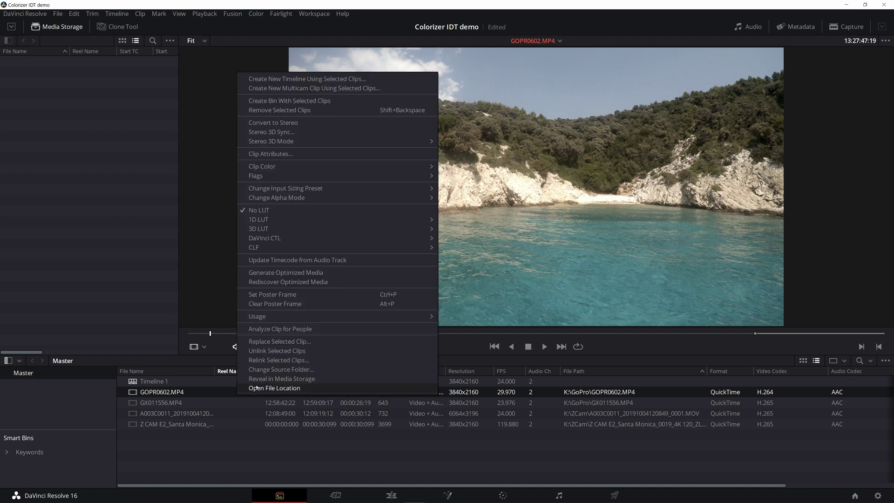
Review GOPR0602.MP4's clip attributes: 29.97 fps, Auto data levels, square pixels.
left_click(274, 154)
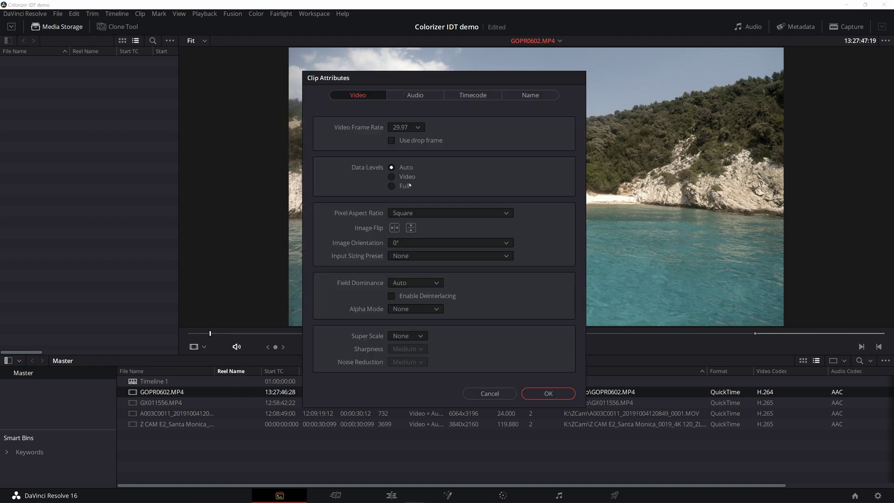
left_click(554, 394)
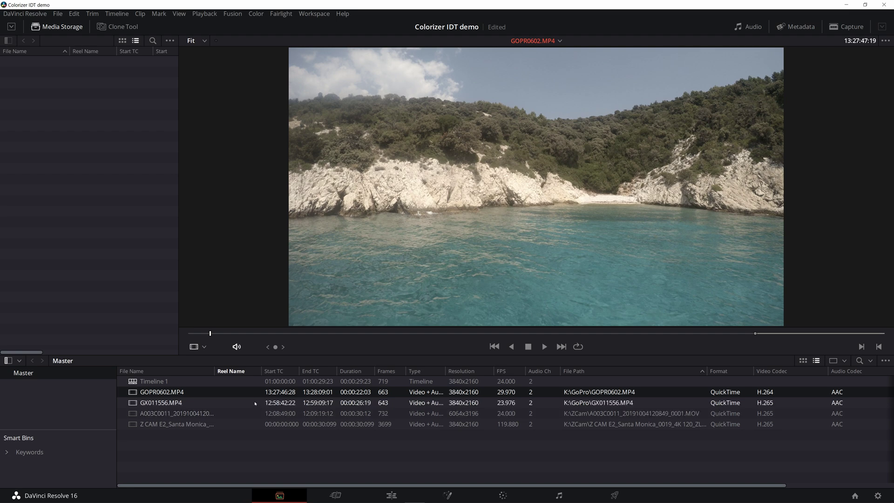
Set the project's colour science to ACEScct in Project Settings and save.
key("shift+9")
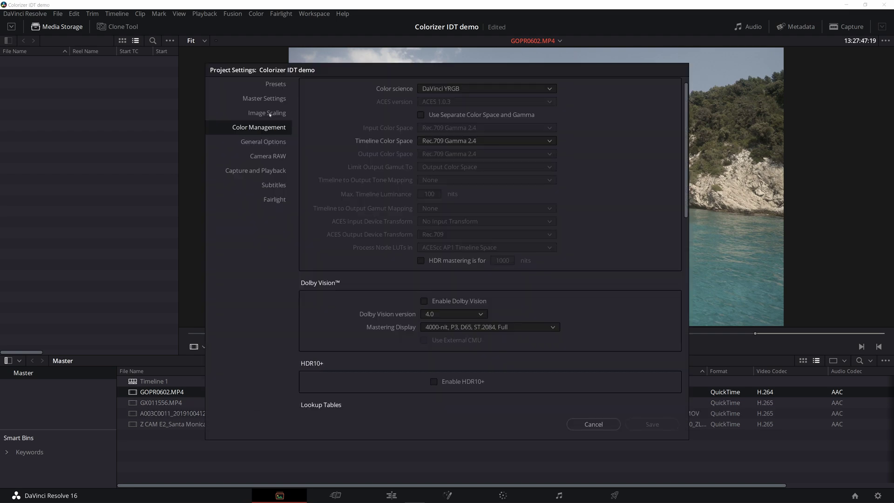
left_click(485, 89)
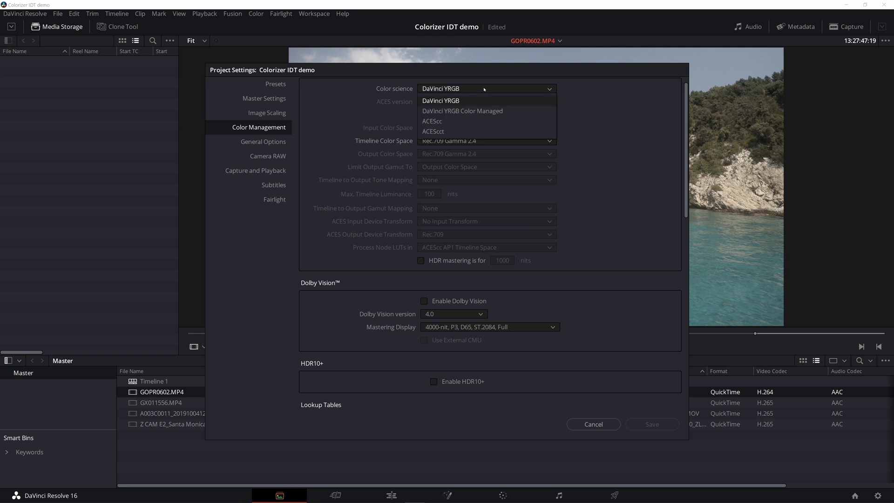
left_click(447, 132)
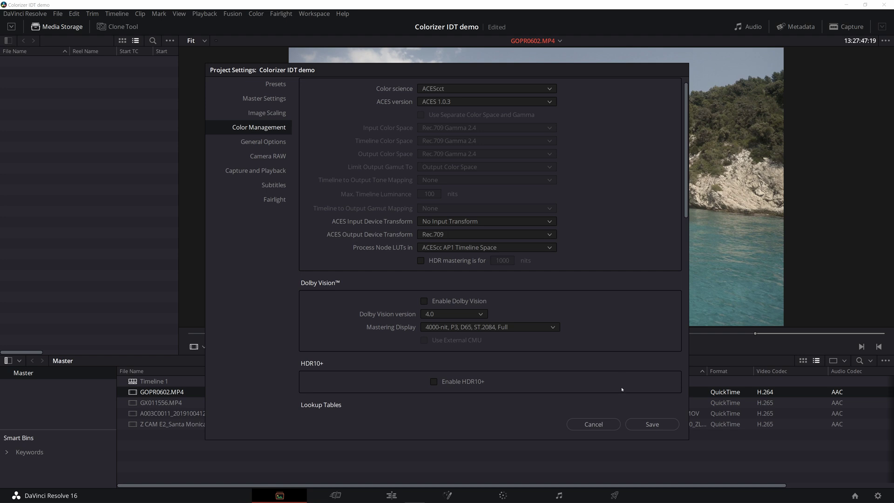
left_click(652, 425)
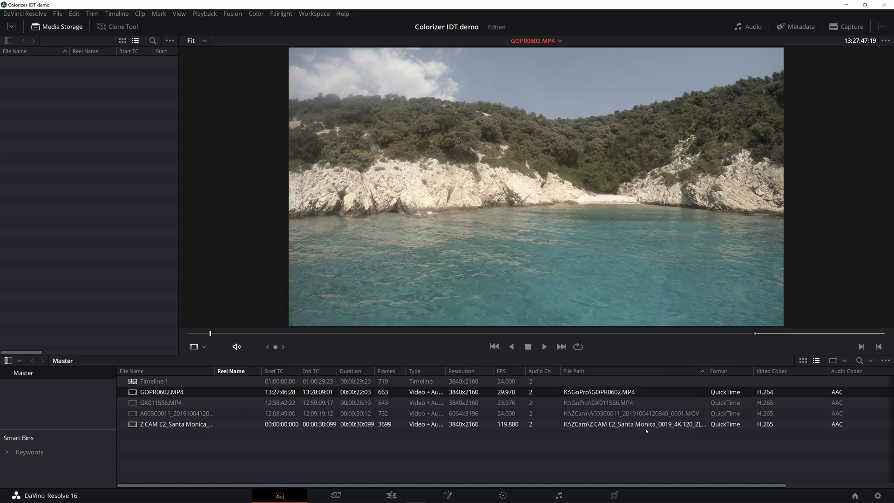
Apply the Colorizer IDT_Z_Cam_ZLog2 input transform to the A003C0011 clip.
left_click(220, 413)
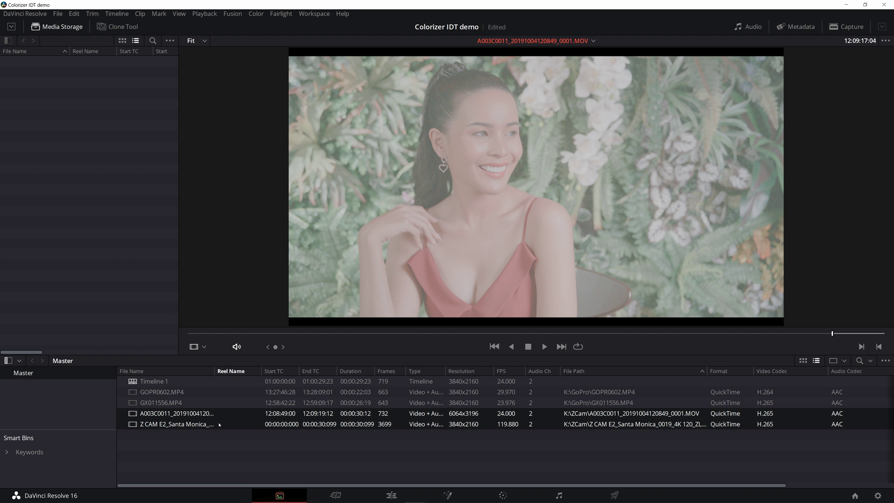
right_click(219, 424)
mouse_move(277, 309)
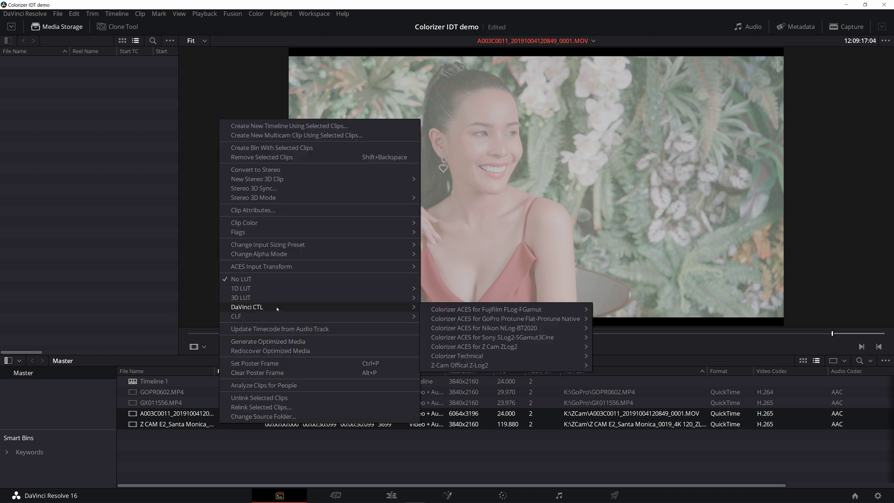
mouse_move(516, 348)
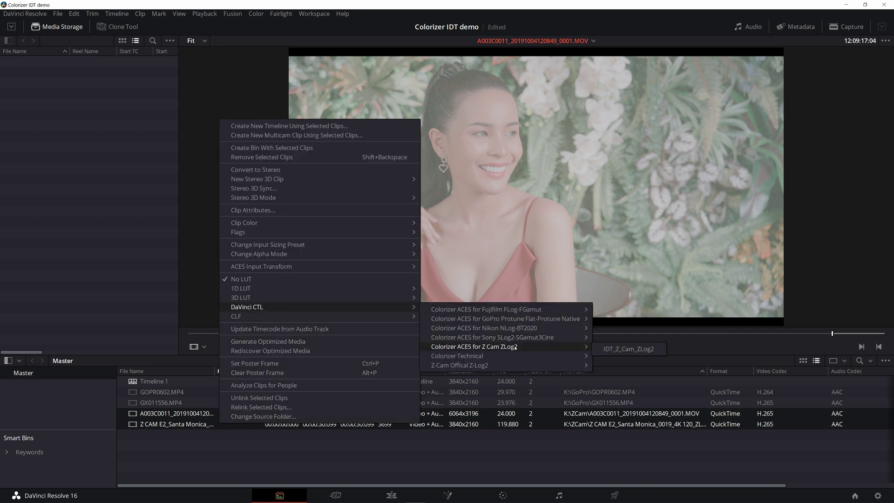
left_click(627, 350)
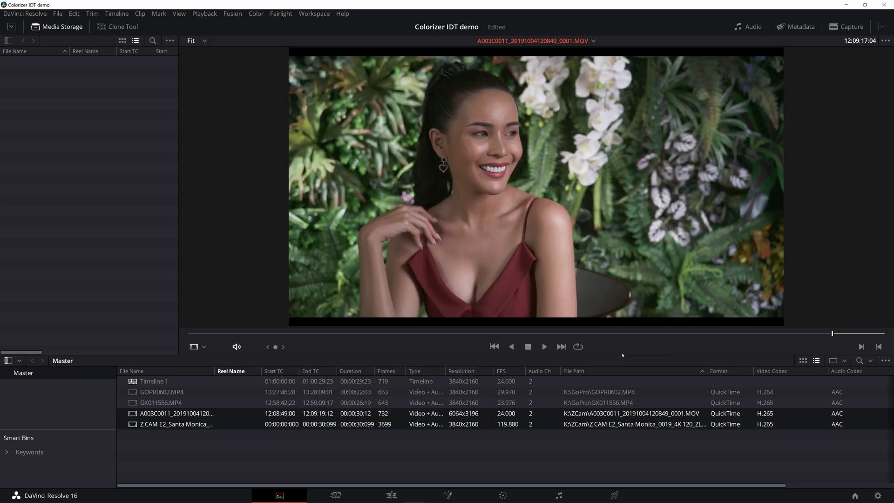
Compare A003C0011 against the Z CAM Santa Monica clip, then reopen A003C0011's options.
left_click(305, 425)
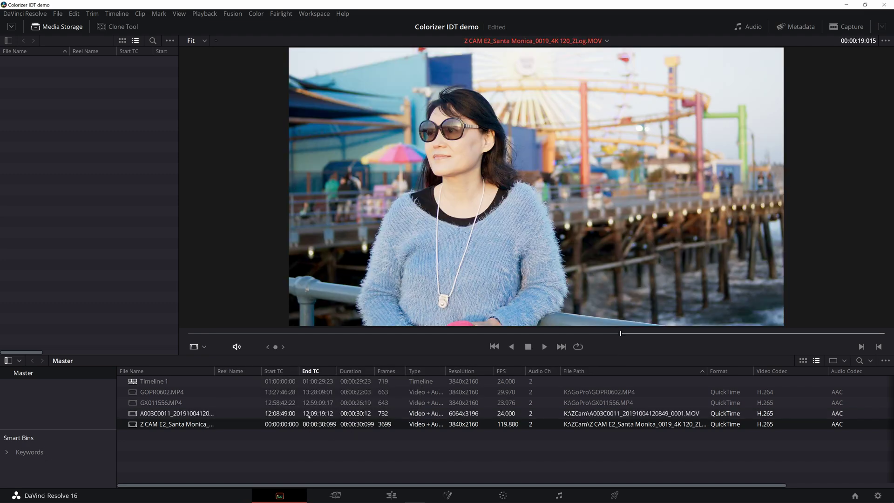
key("Up")
left_click(308, 425)
key("Up")
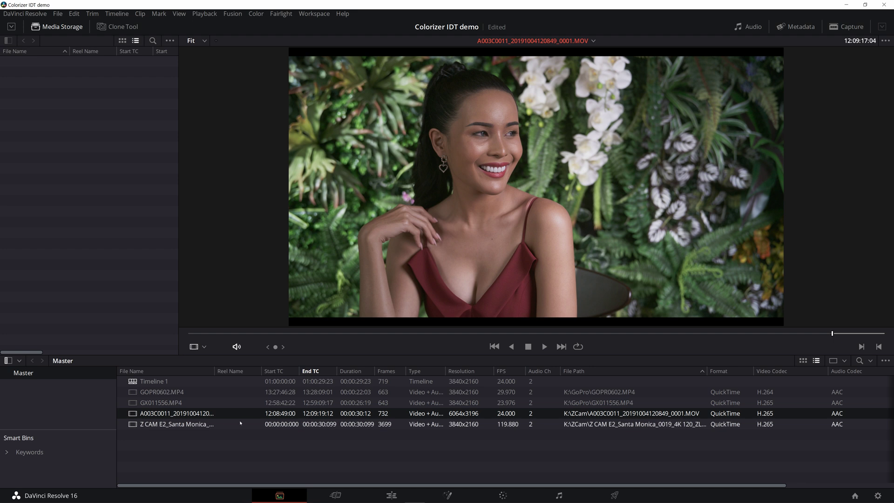
right_click(240, 423)
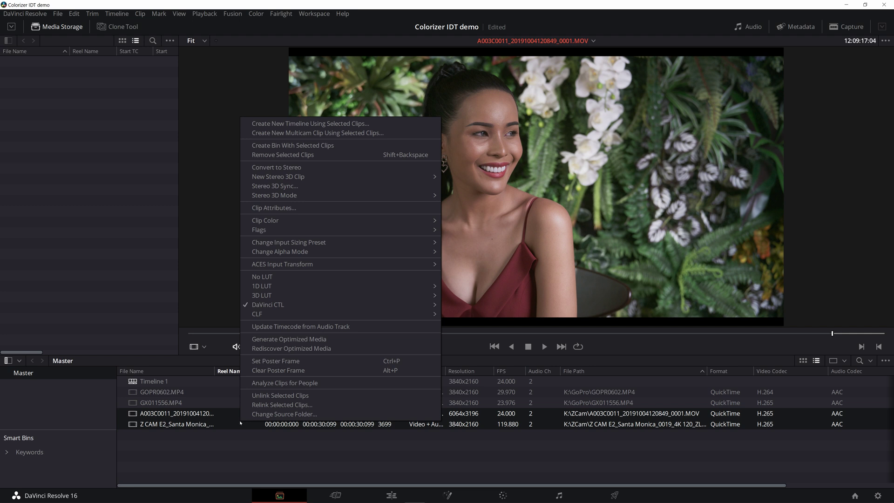
Apply the Z-Cam Official Z-Log2 transform and compare with the Santa Monica clip.
mouse_move(409, 305)
mouse_move(512, 367)
left_click(620, 365)
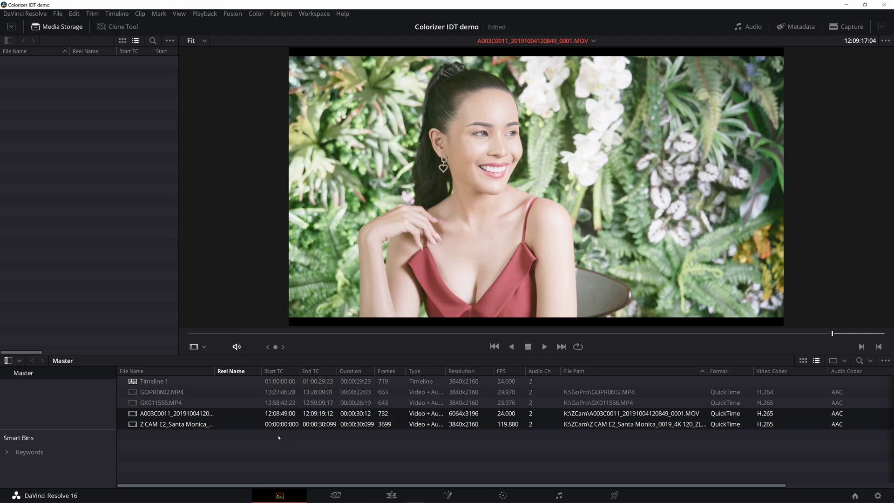
left_click(286, 425)
left_click(286, 413)
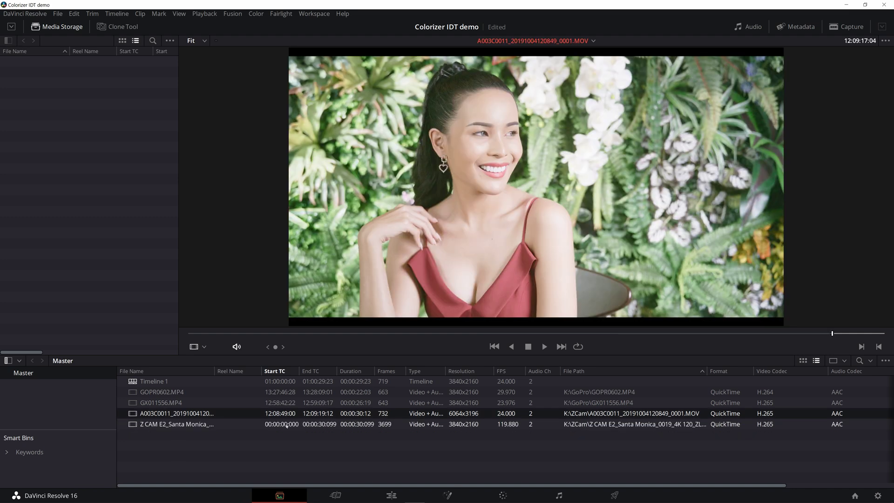
left_click(287, 424)
key("Up")
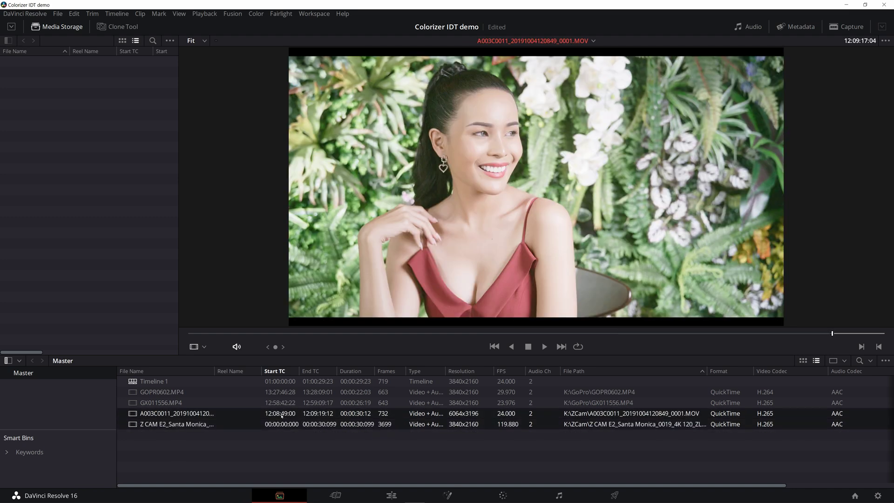
Apply the Colorizer Z Cam ZLog2 IDT to the clips and preview both Z Cam shots.
right_click(282, 415)
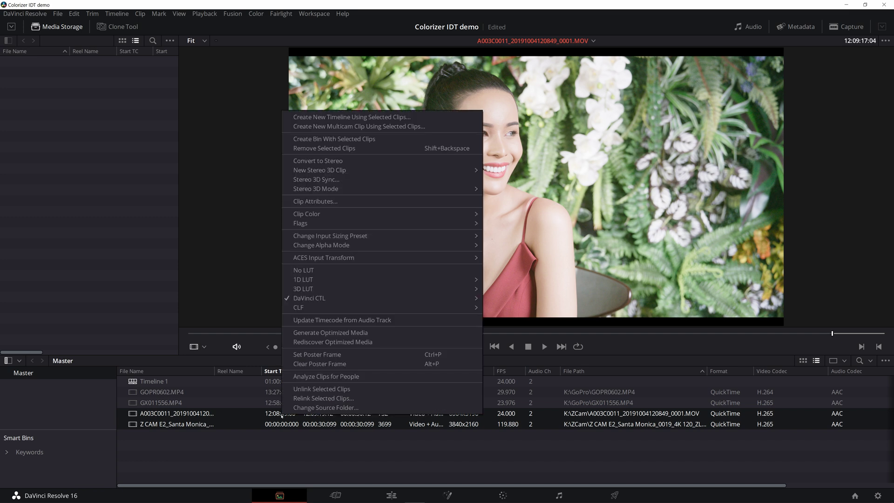
mouse_move(371, 297)
mouse_move(582, 338)
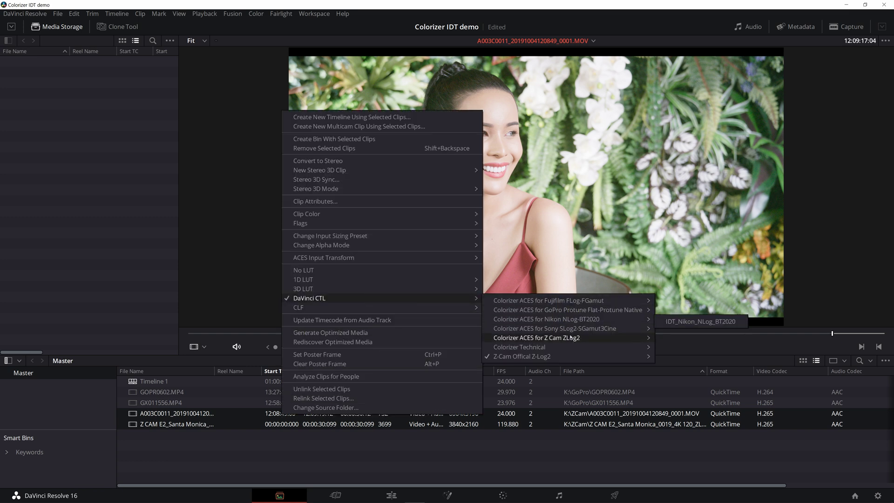
left_click(684, 340)
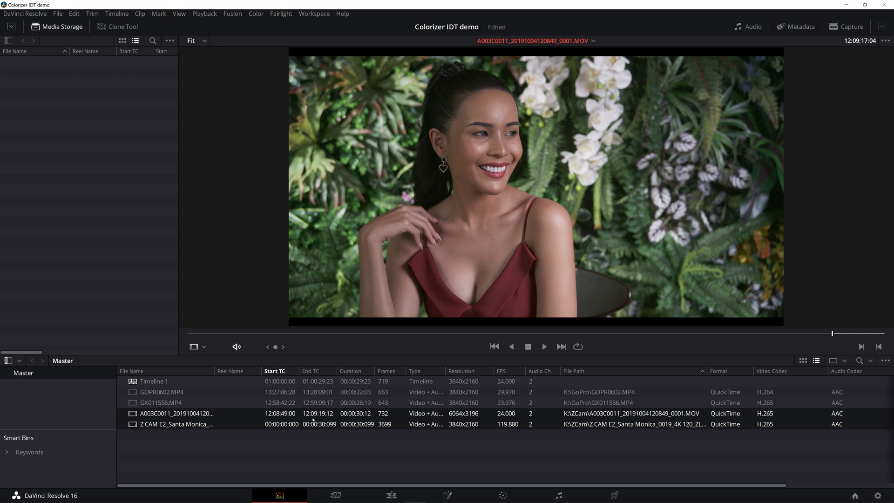
left_click(309, 424)
left_click(310, 414)
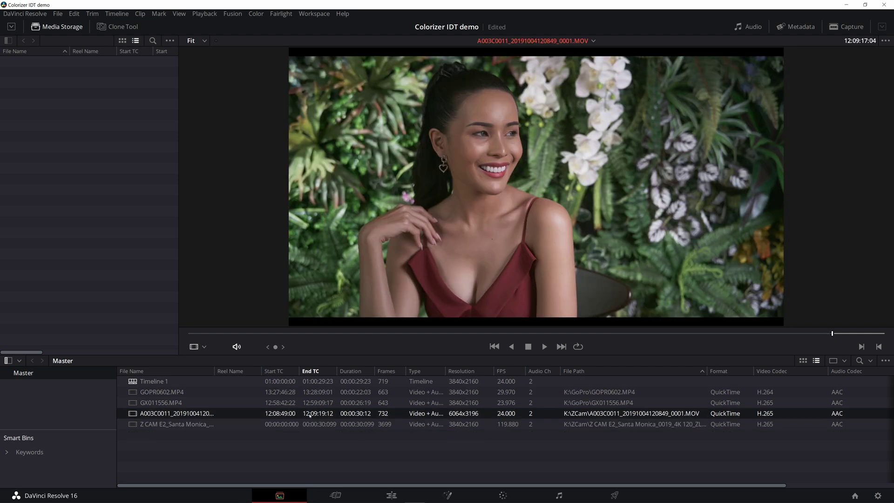
Apply IDT_GoPro_Protune_Flat_Protune_Native to the GOPR0602.MP4 beach clip.
left_click(205, 392)
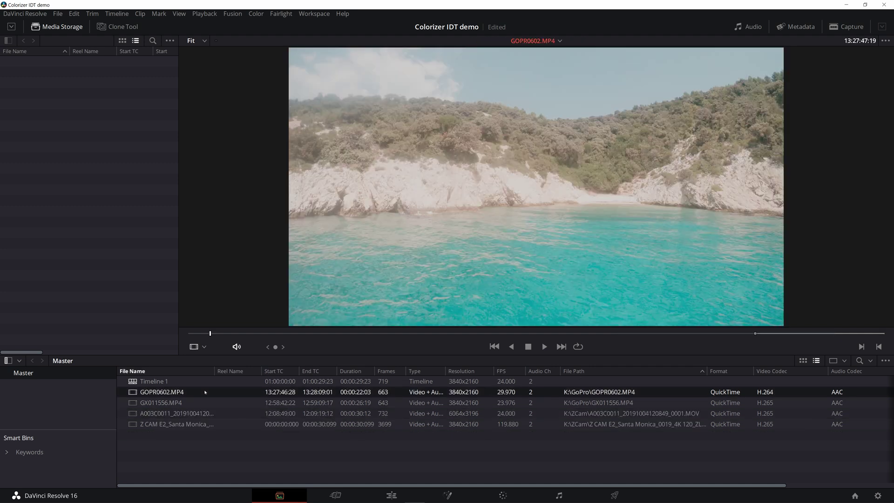
right_click(198, 400)
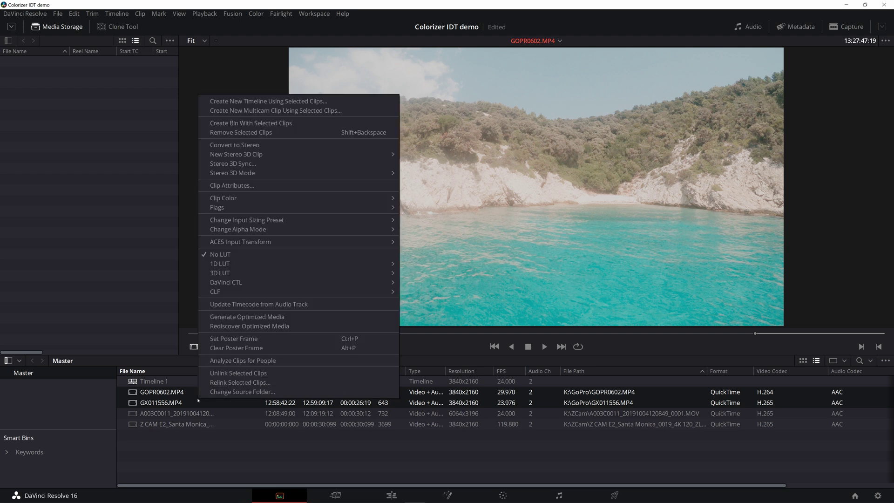
mouse_move(233, 282)
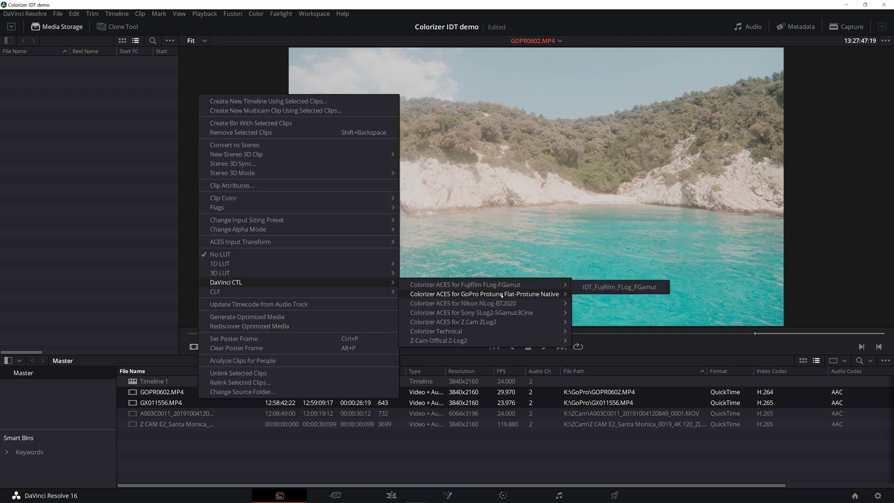
mouse_move(526, 295)
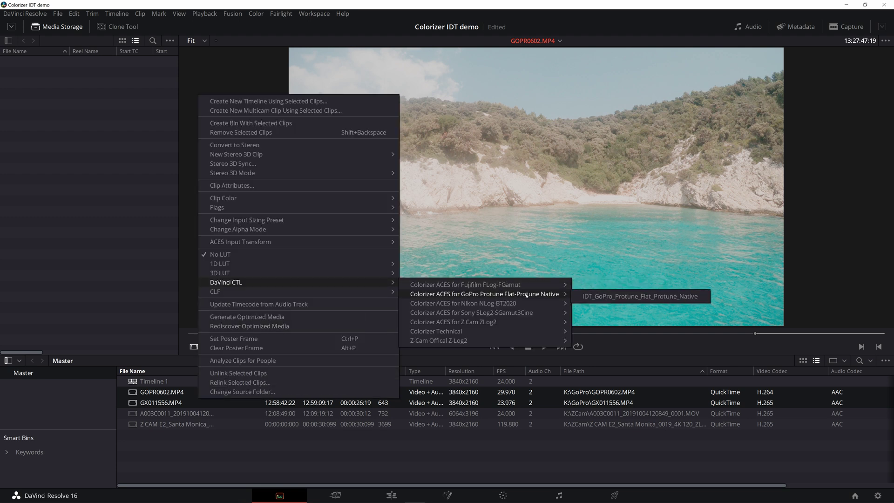
left_click(612, 296)
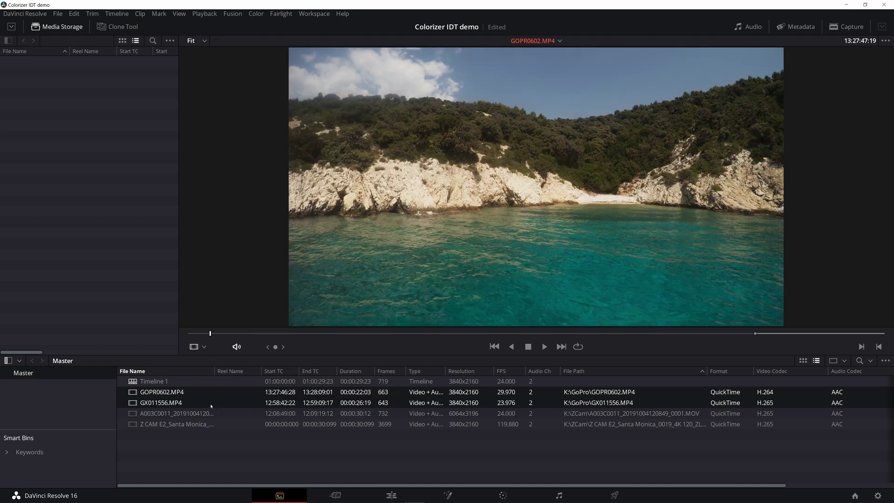
Compare the beach clip with the GX011556 vineyard clip.
left_click(211, 403)
left_click(207, 392)
left_click(207, 402)
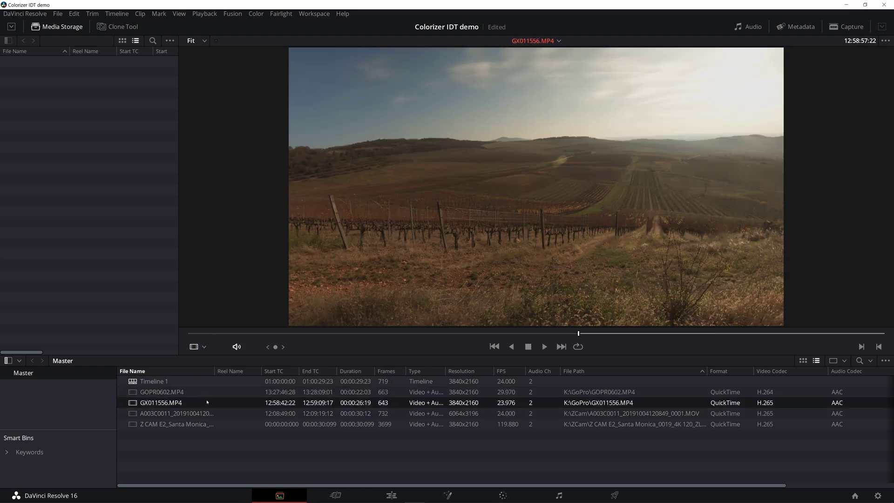
left_click(207, 392)
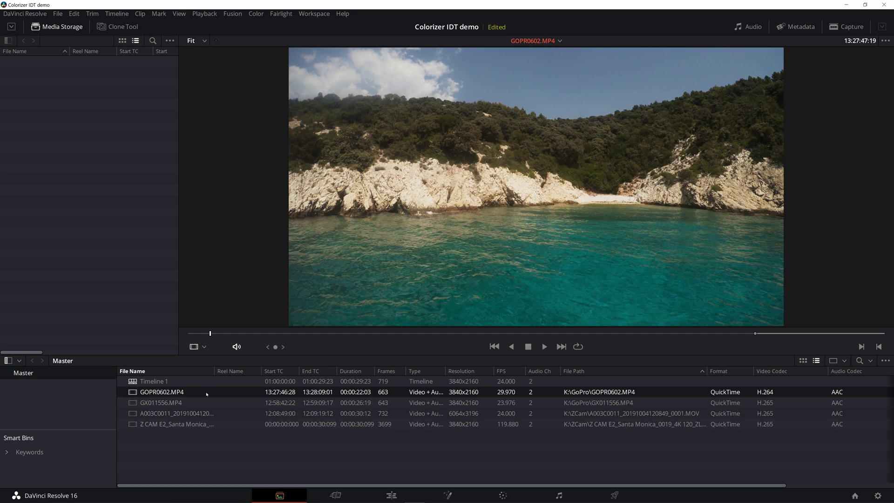
On the Color page, browse the LUT library to the Colorizer Z Cam ZLog2 3DLUT folder.
key("shift+6")
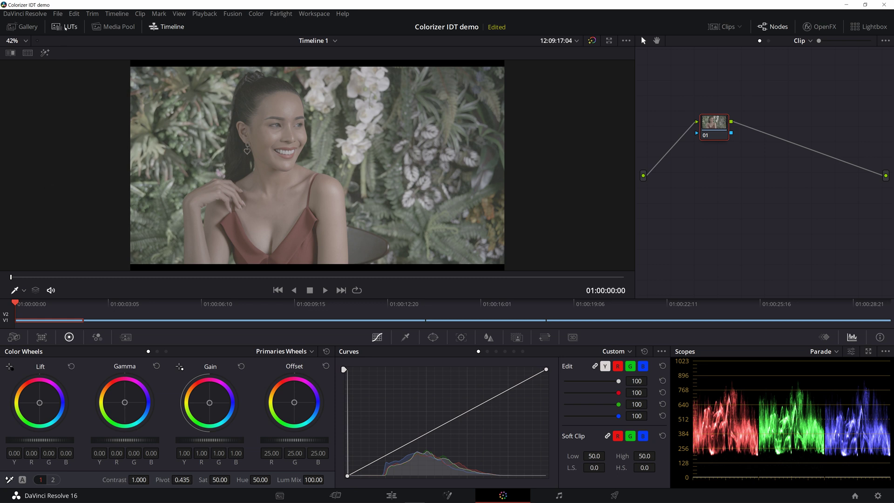
left_click(64, 27)
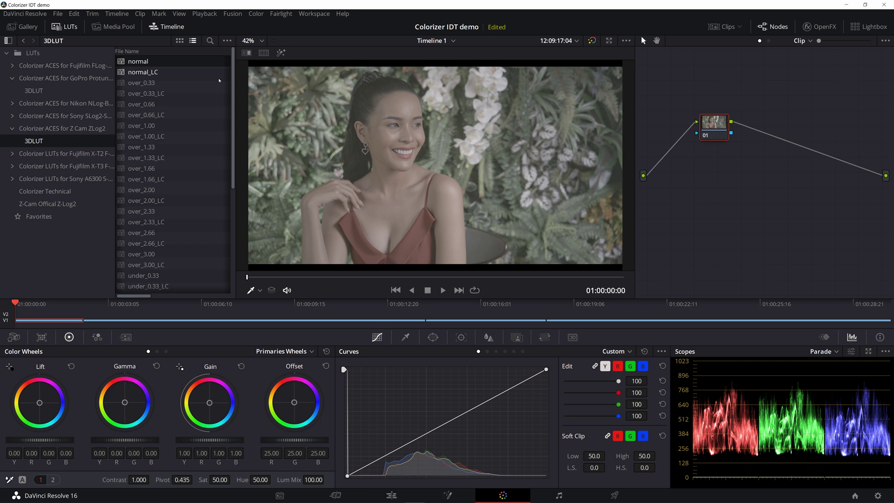
scroll(232, 111, "down", 1)
left_click_drag(232, 110, 227, 76)
Apply the Colorizer Z Cam ZLog2 'normal' LUT to the interview clip's node 01.
double_click(169, 63)
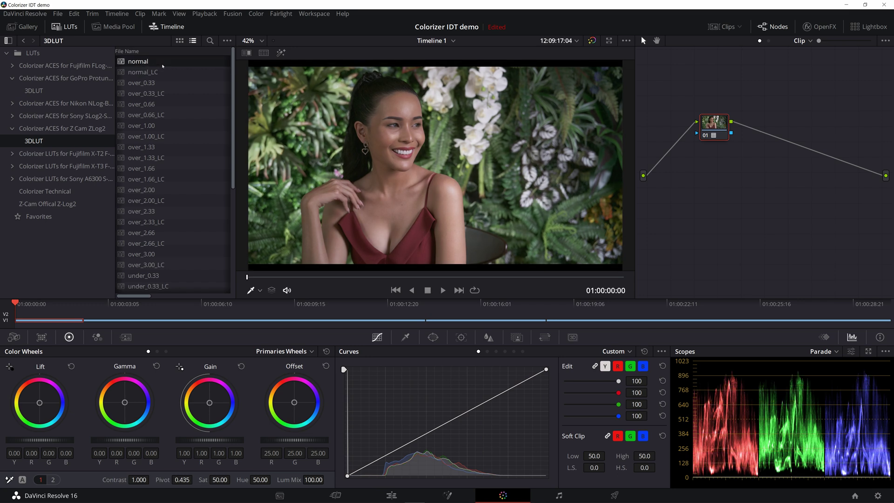
On the pier clip, try the normal and over_1.00 LUTs, settling on over_1.00_LC.
key("Down")
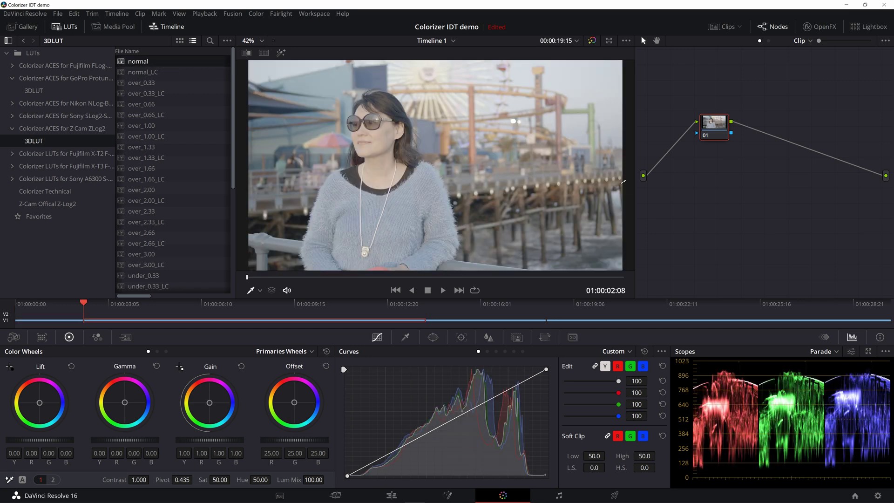
double_click(151, 62)
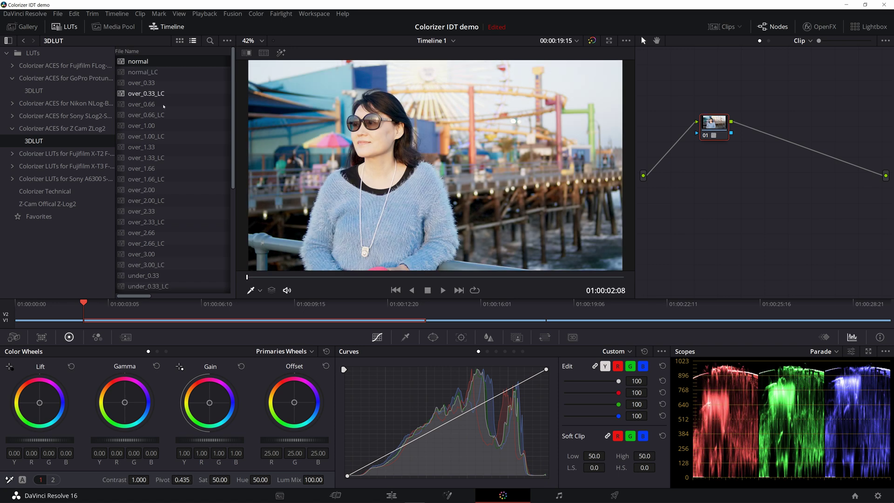
double_click(149, 126)
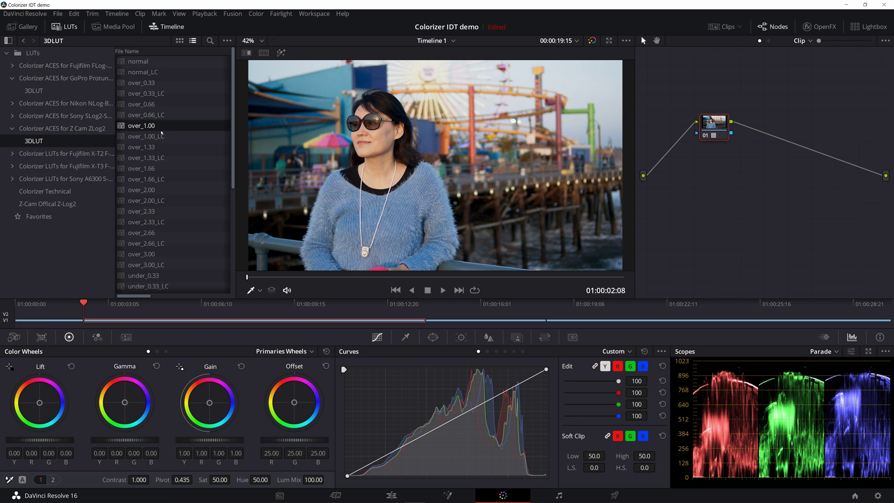
double_click(162, 136)
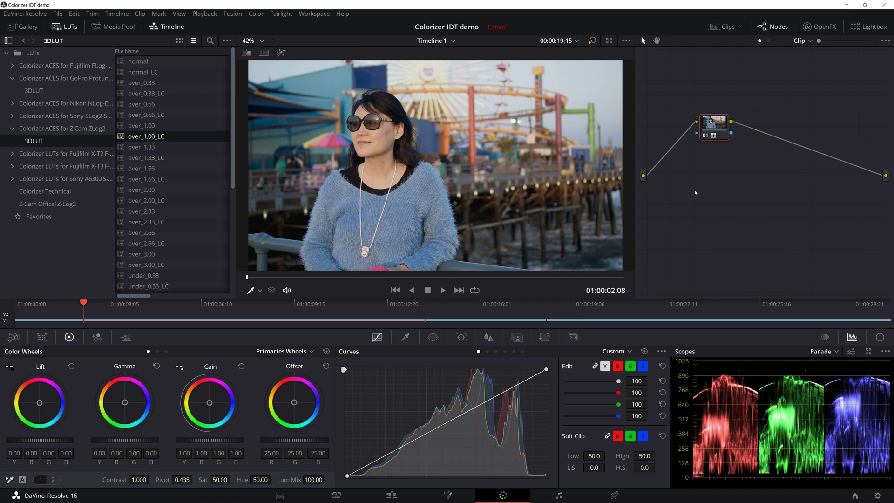
On the beach clip, try the GoPro Protune normal LUT, then settle on normal_LC.
key("Down")
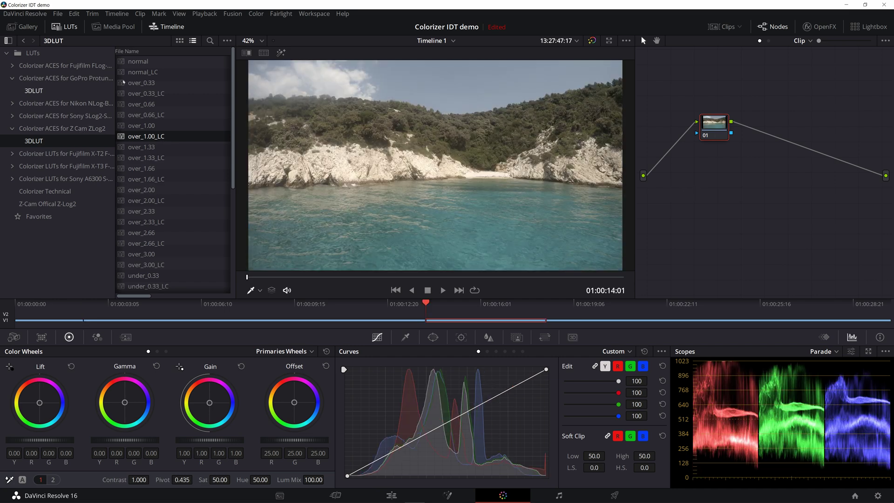
left_click(39, 91)
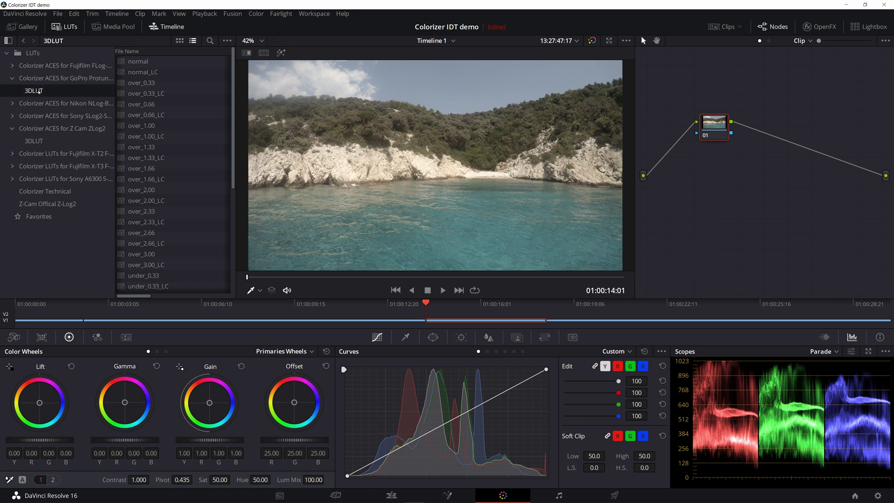
double_click(156, 65)
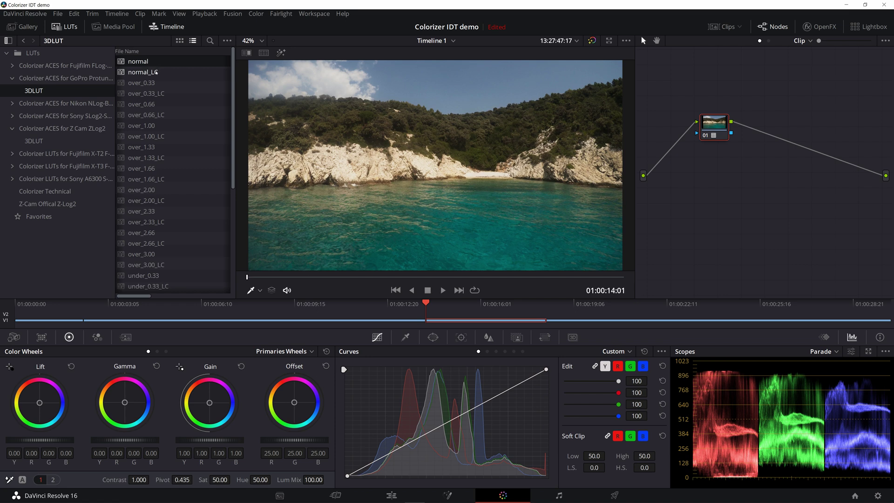
double_click(156, 72)
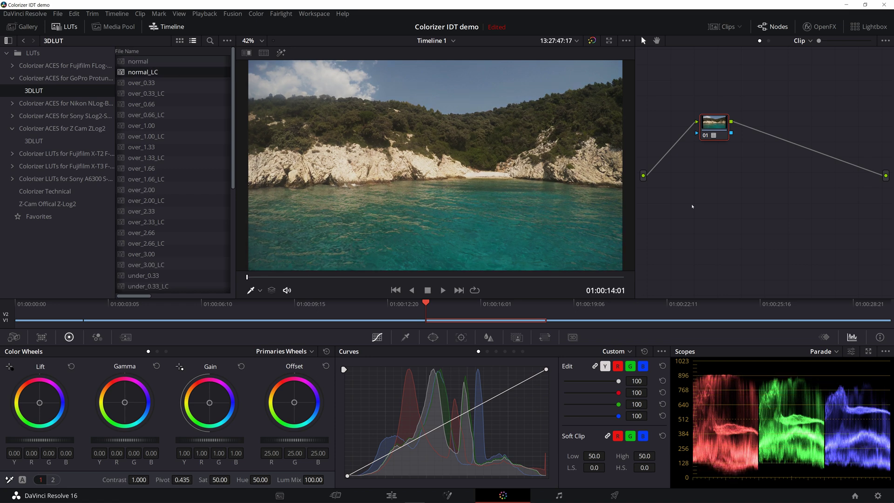
On the GX011556 vineyard clip, try the GoPro Protune normal 3D LUT, then apply normal_LC instead.
key("Down")
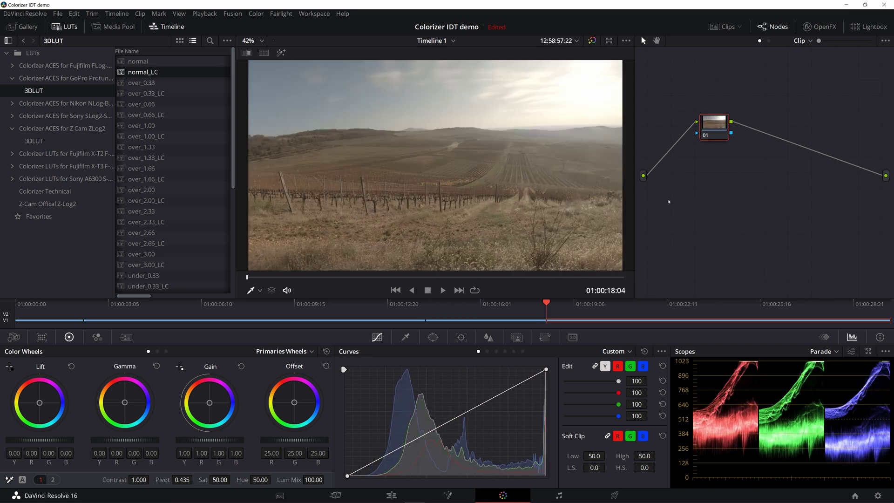
double_click(139, 62)
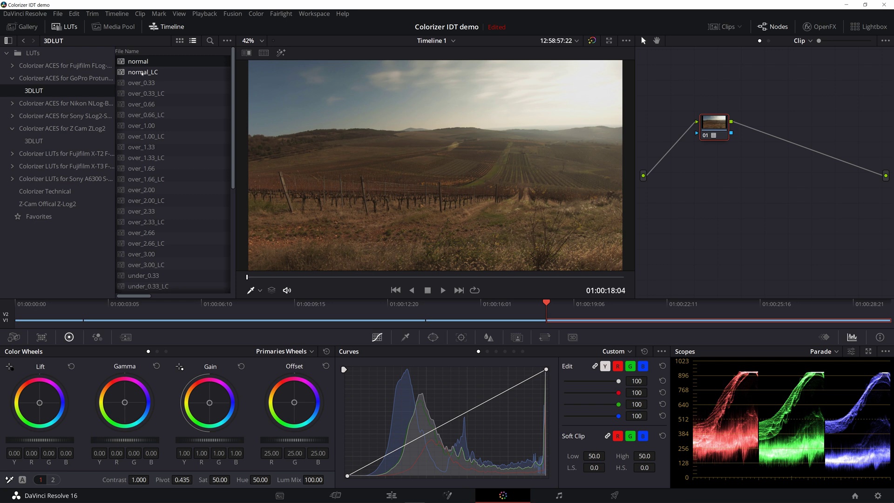
double_click(142, 72)
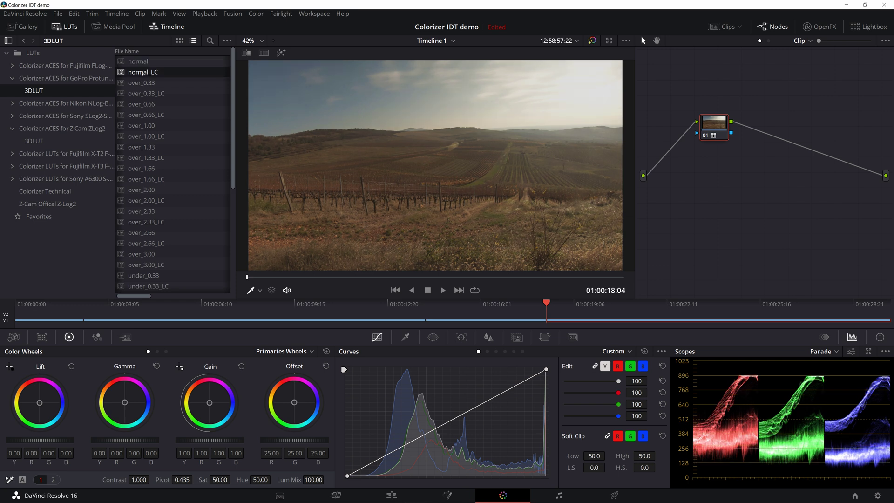